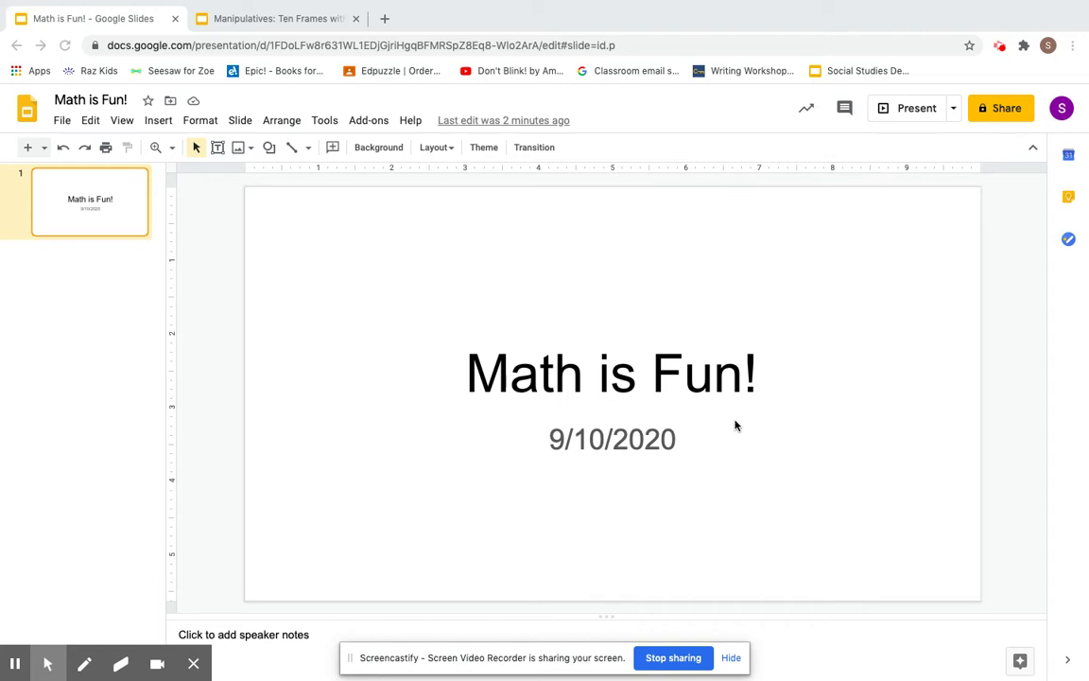
Step: Launch the Nearpod add-on and set the insertion point after the title slide
{"action": "left_click", "coordinate": [371, 122]}
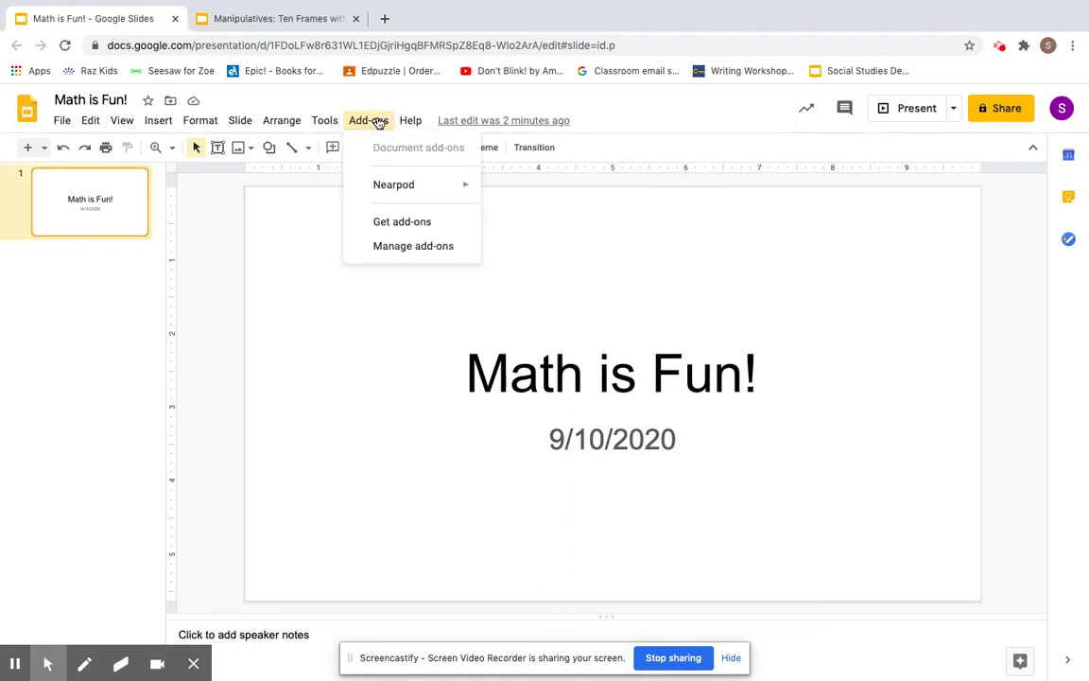
{"action": "mouse_move", "coordinate": [395, 188]}
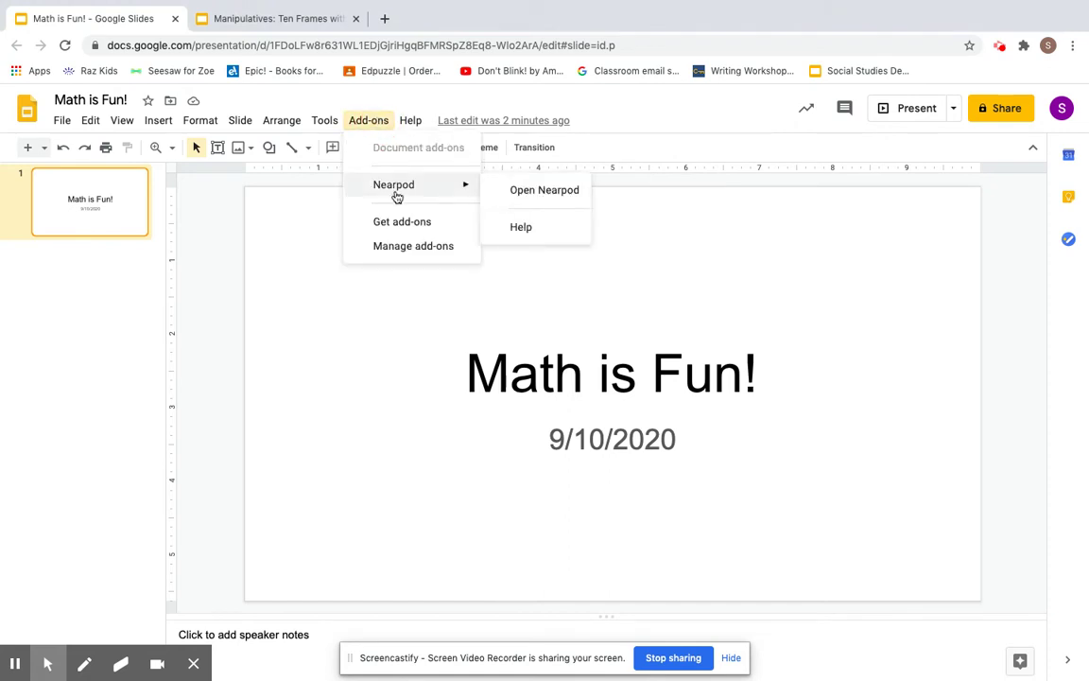
{"action": "left_click", "coordinate": [539, 193]}
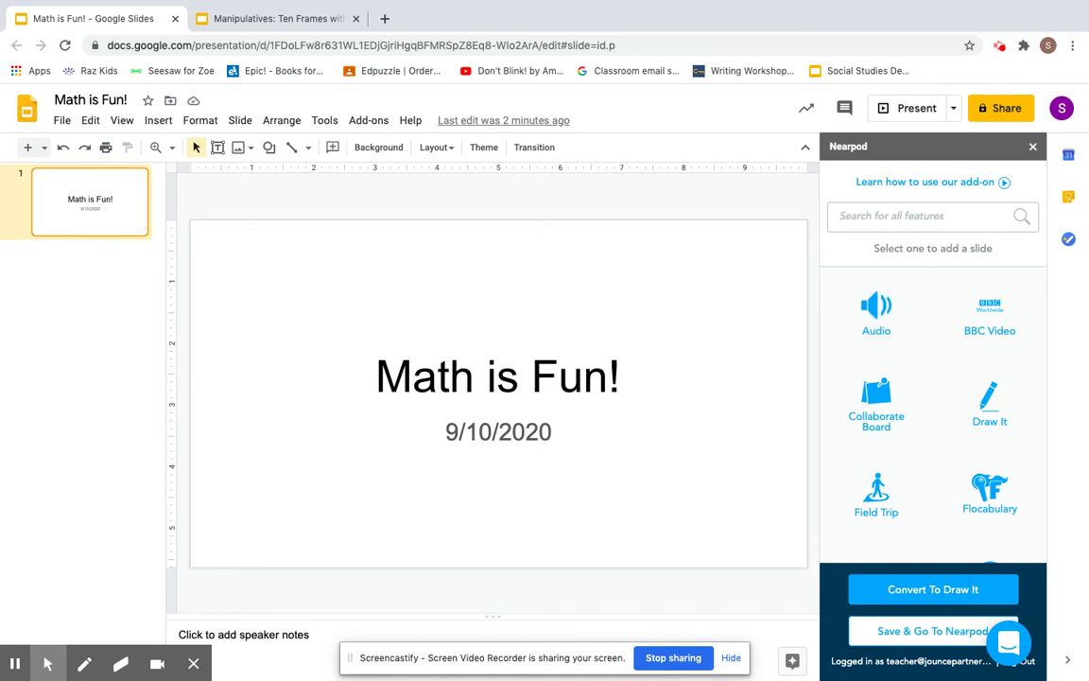
{"action": "left_click", "coordinate": [102, 245]}
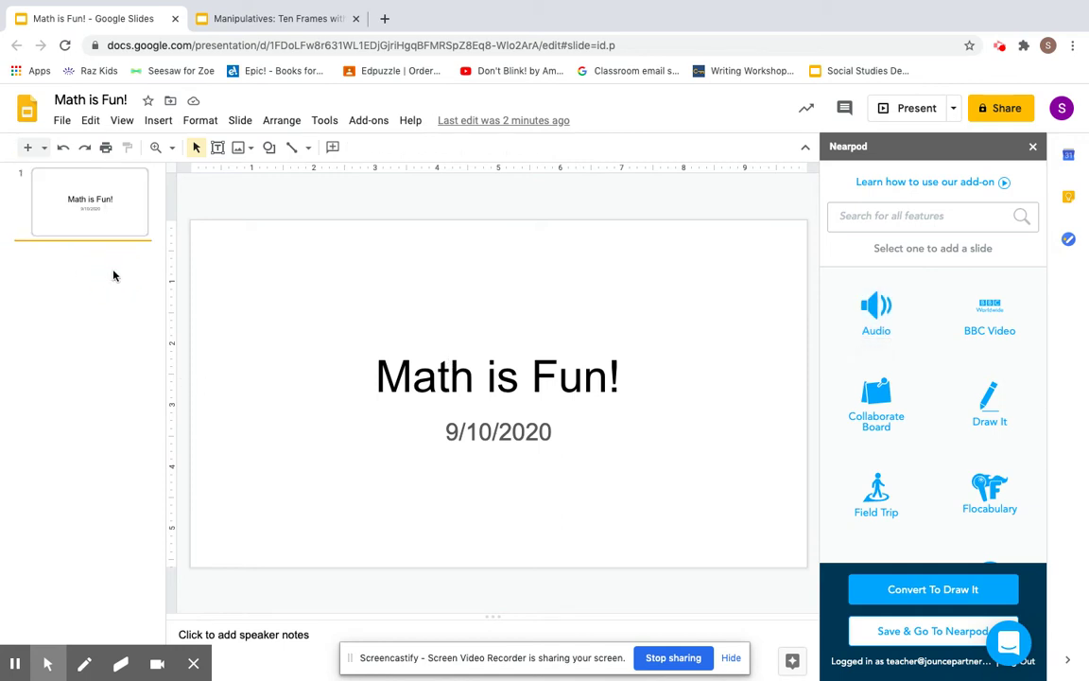
Step: Switch to the 'Manipulatives: Ten Frames with Counters' browser tab
{"action": "left_click", "coordinate": [289, 20]}
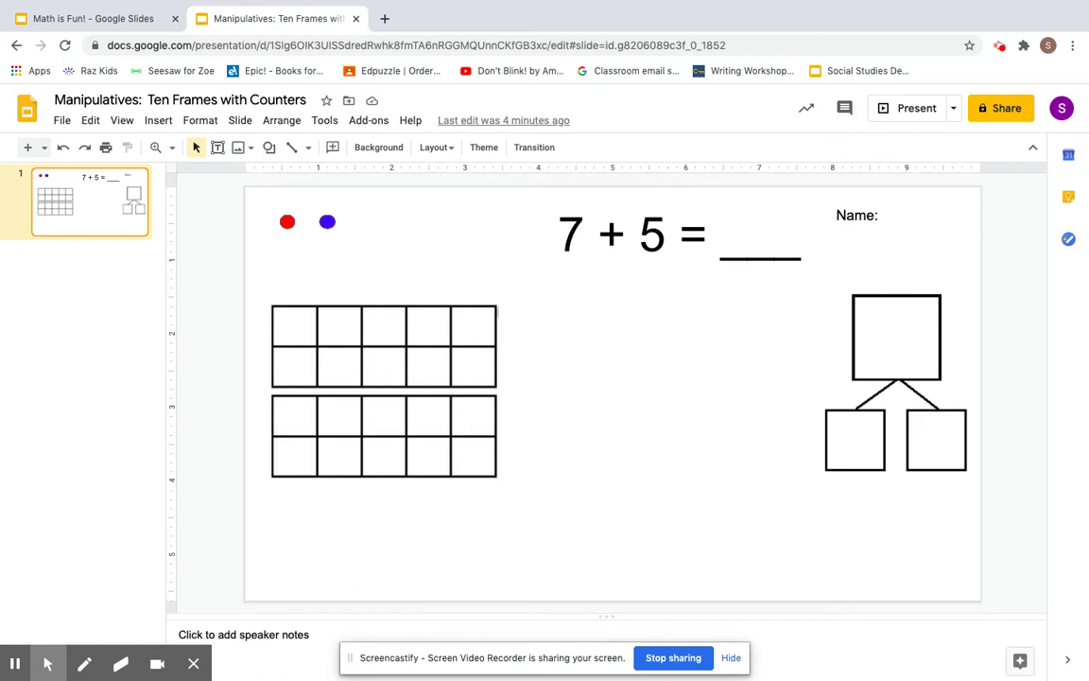
Step: Duplicate the 7 + 5 ten-frame slide to 24 copies and return to the top
{"action": "key", "text": "ctrl+d"}
{"action": "key", "text": "ctrl+d"}
{"action": "key", "text": "ctrl+d"}
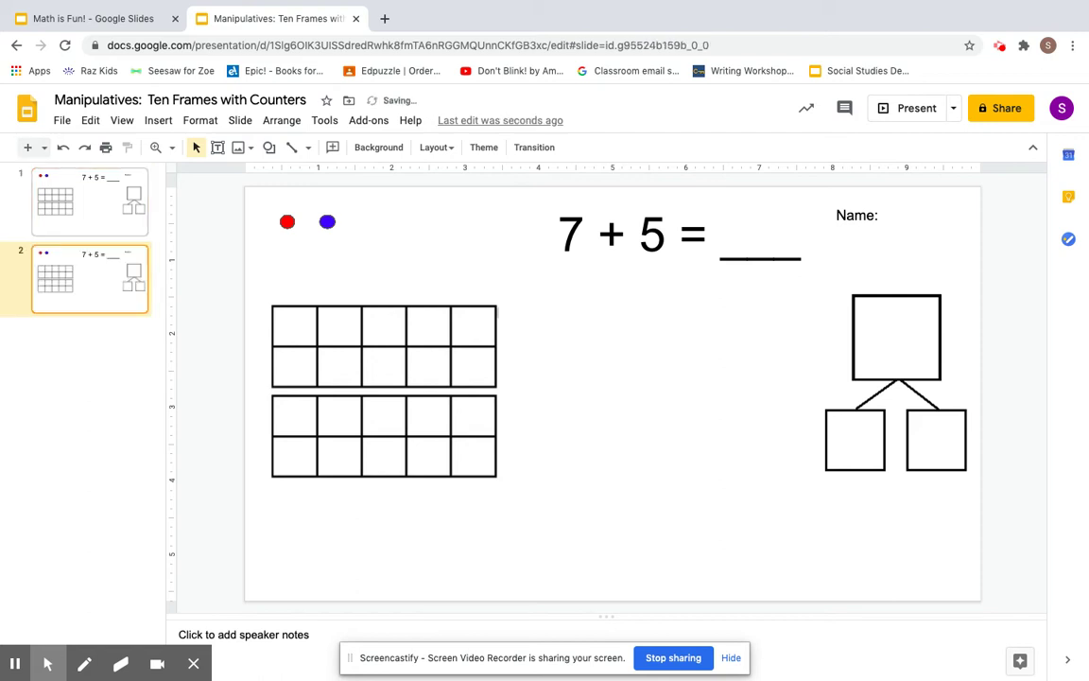
{"action": "key", "text": "ctrl+d"}
{"action": "key", "text": "ctrl+d"}
{"action": "key", "text": "ctrl+d"}
{"action": "key", "text": "ctrl+d"}
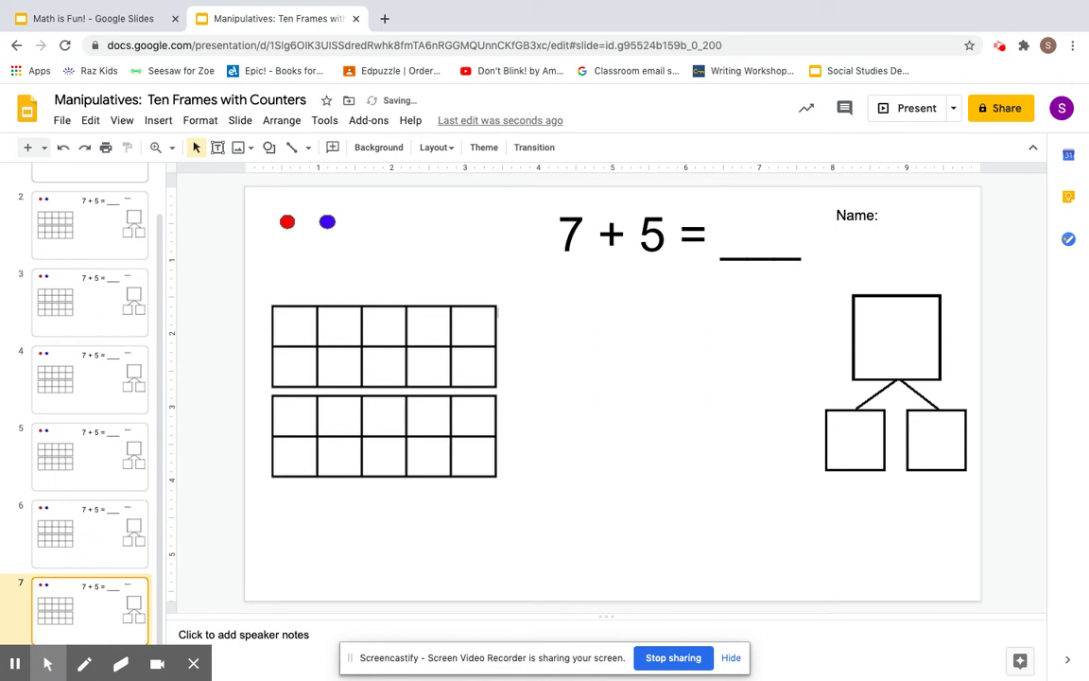
{"action": "key", "text": "ctrl+d"}
{"action": "key", "text": "ctrl+d"}
{"action": "key", "text": "ctrl+d"}
{"action": "key", "text": "ctrl+d"}
{"action": "key", "text": "ctrl+d"}
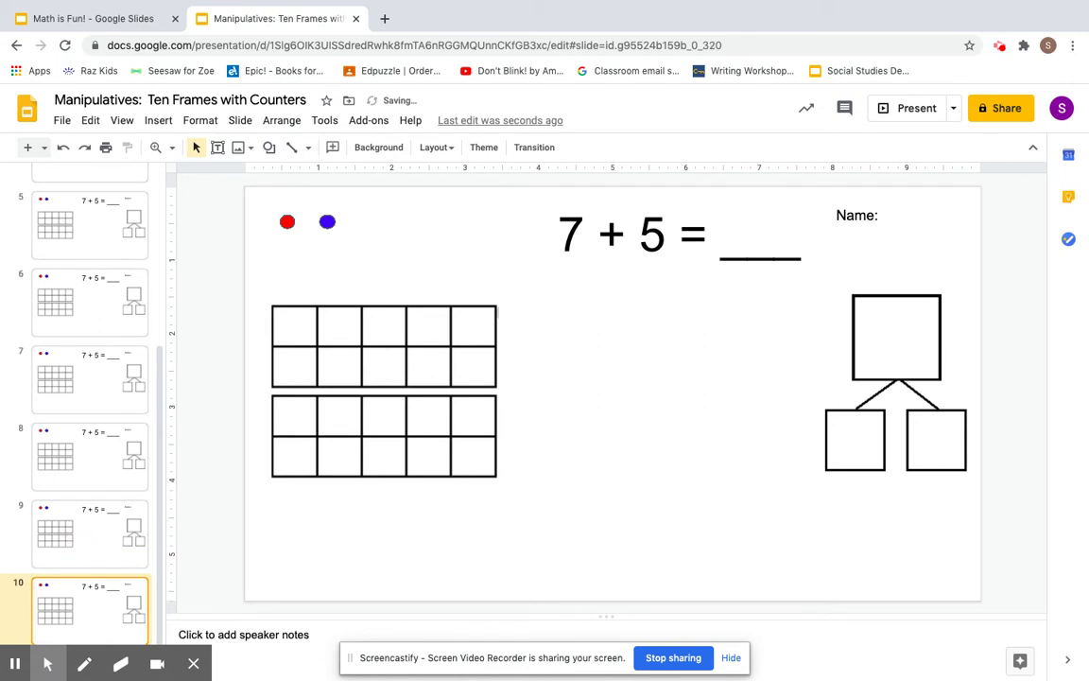
{"action": "key", "text": "ctrl+d"}
{"action": "key", "text": "ctrl+d"}
{"action": "key", "text": "ctrl+d"}
{"action": "key", "text": "ctrl+d"}
{"action": "key", "text": "ctrl+d"}
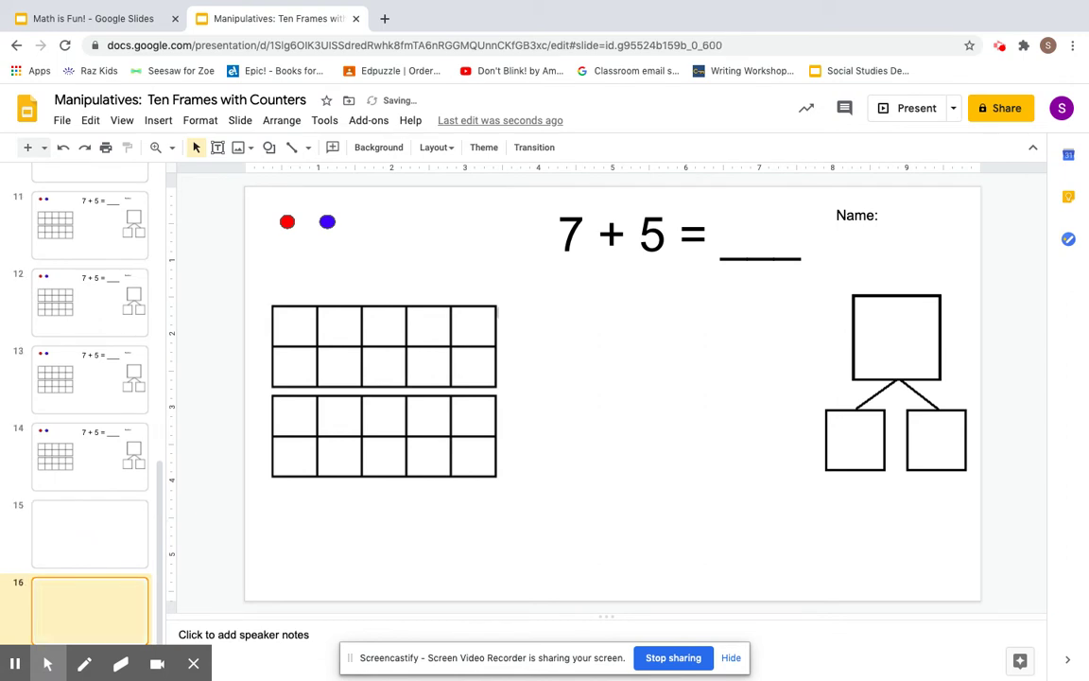
{"action": "key", "text": "ctrl+d"}
{"action": "key", "text": "ctrl+d"}
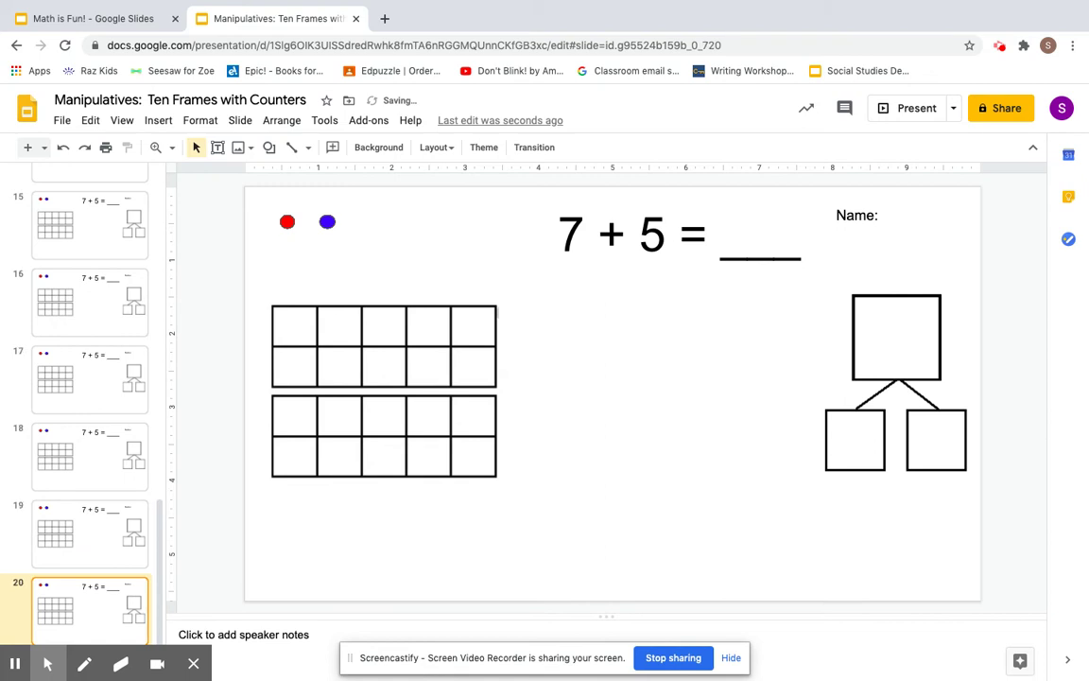
{"action": "key", "text": "ctrl+d"}
{"action": "key", "text": "ctrl+d"}
{"action": "key", "text": "ctrl+d"}
{"action": "key", "text": "ctrl+d"}
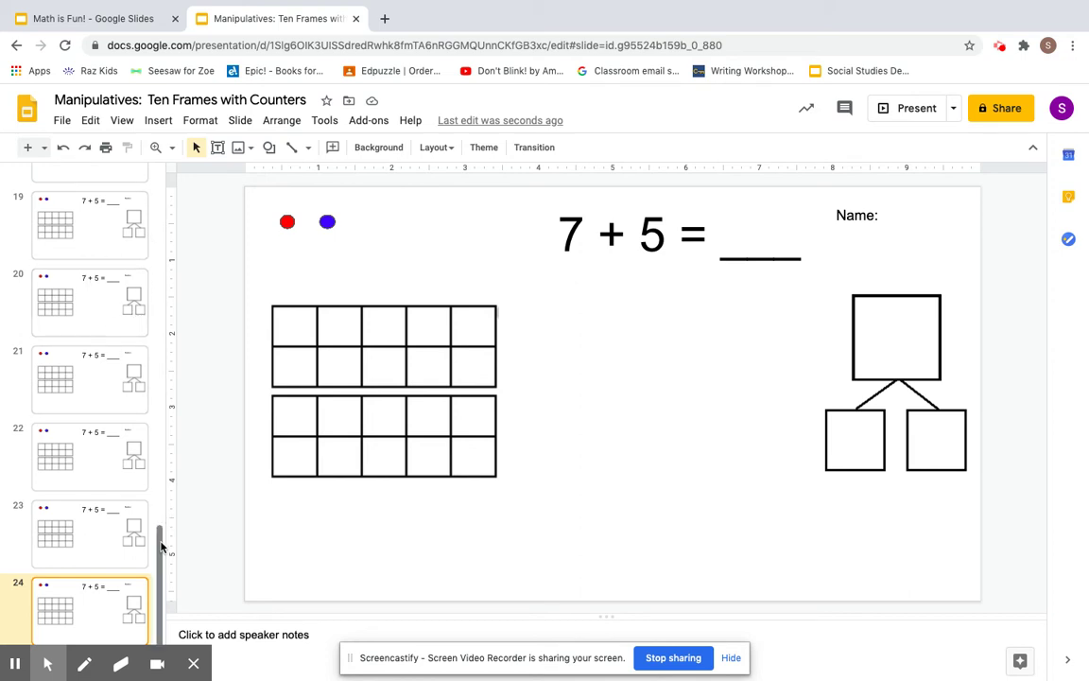
{"action": "left_click_drag", "start_coordinate": [161, 551], "coordinate": [152, 189]}
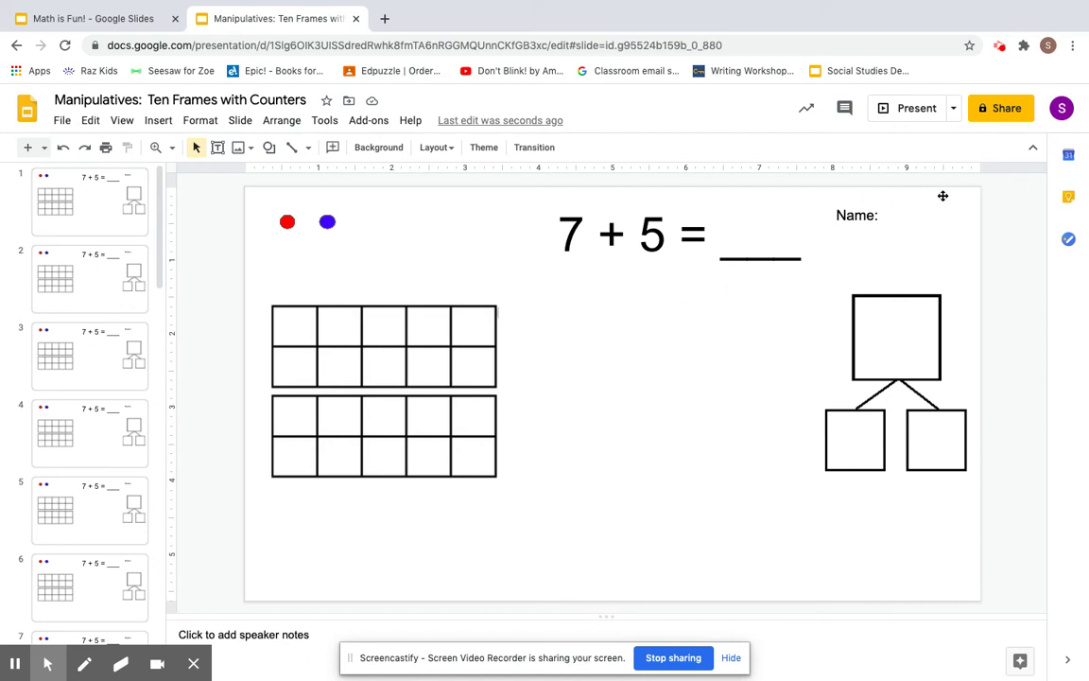
Step: Share the deck as 'Anyone with the link' with Editor role and copy the link
{"action": "left_click", "coordinate": [1002, 109]}
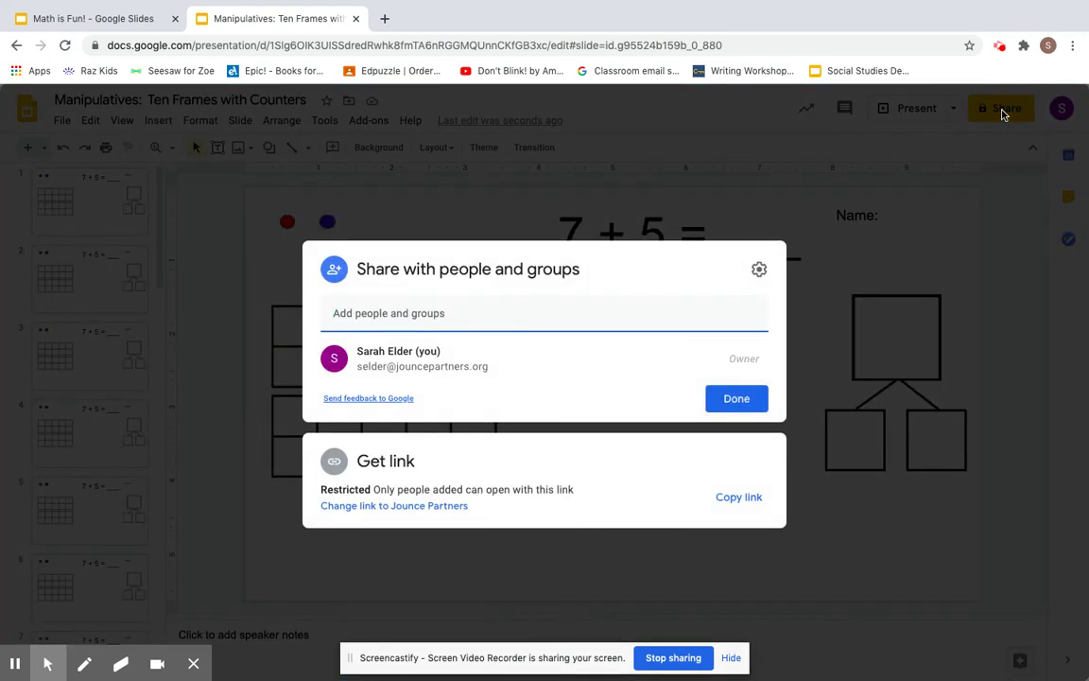
{"action": "left_click", "coordinate": [377, 506]}
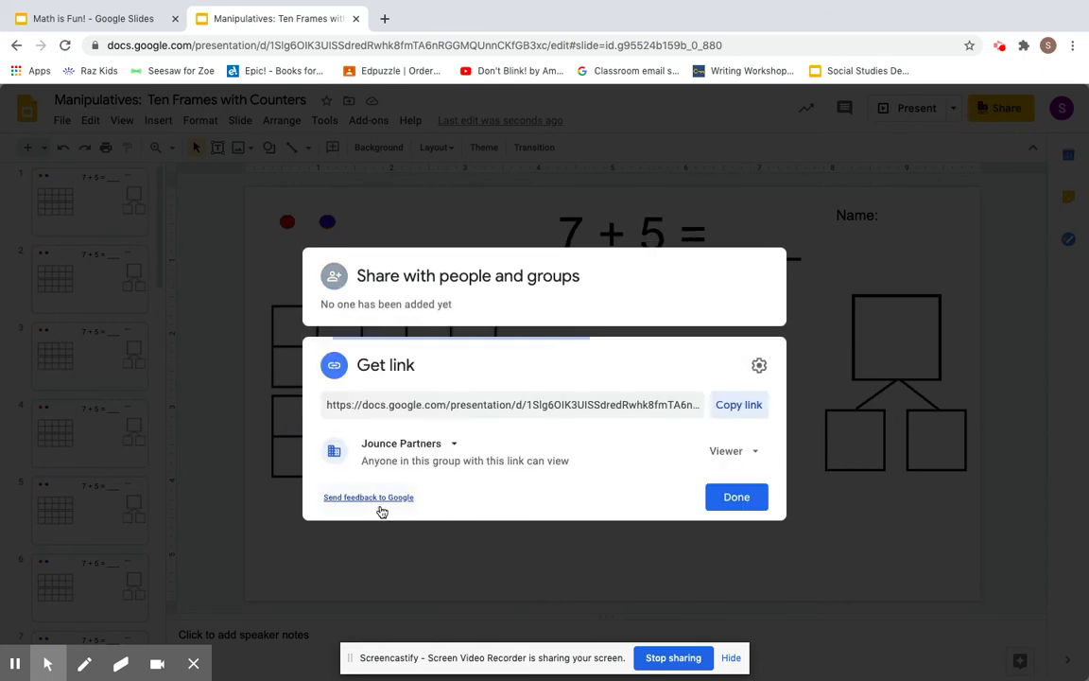
{"action": "left_click", "coordinate": [436, 444]}
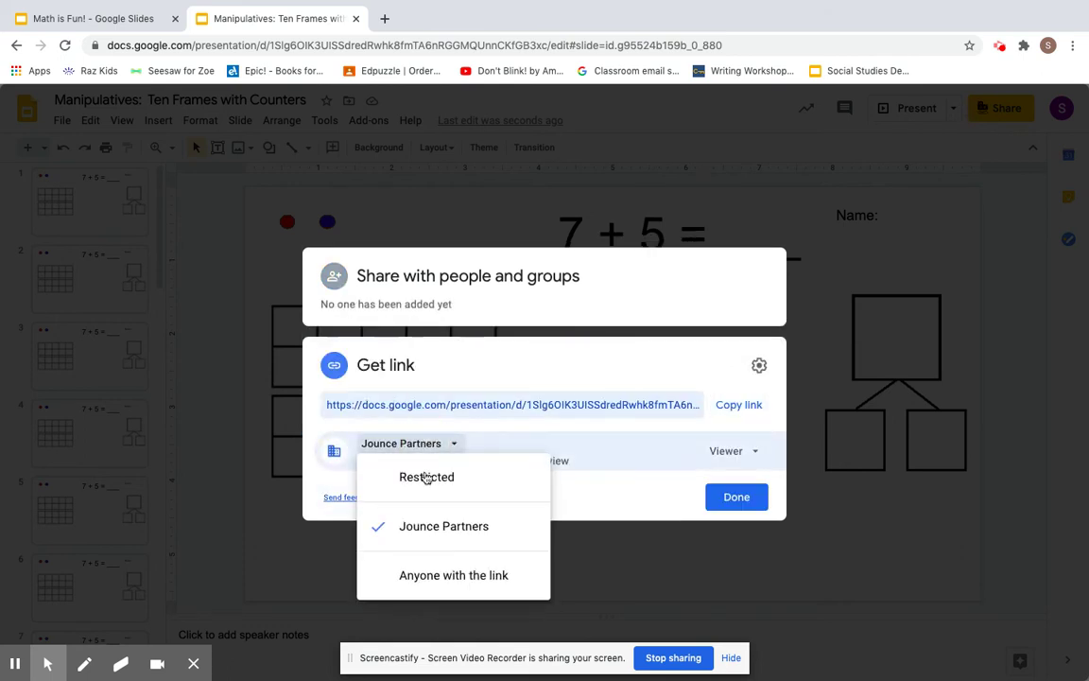
{"action": "left_click", "coordinate": [440, 581]}
{"action": "left_click", "coordinate": [728, 450]}
{"action": "left_click", "coordinate": [757, 559]}
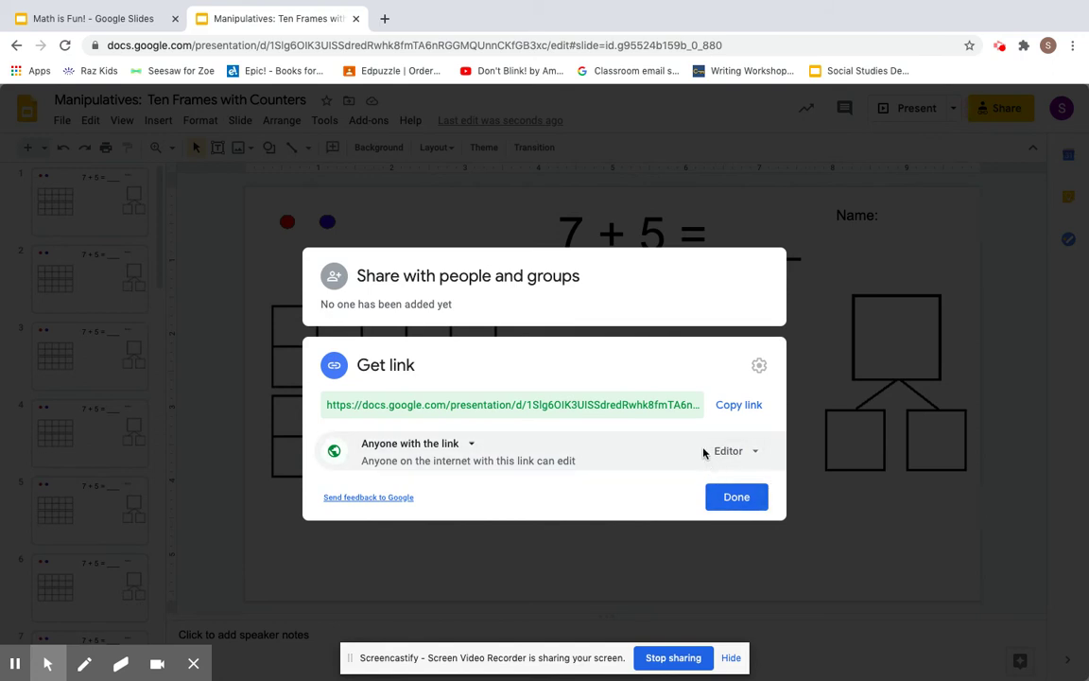
{"action": "left_click", "coordinate": [739, 405]}
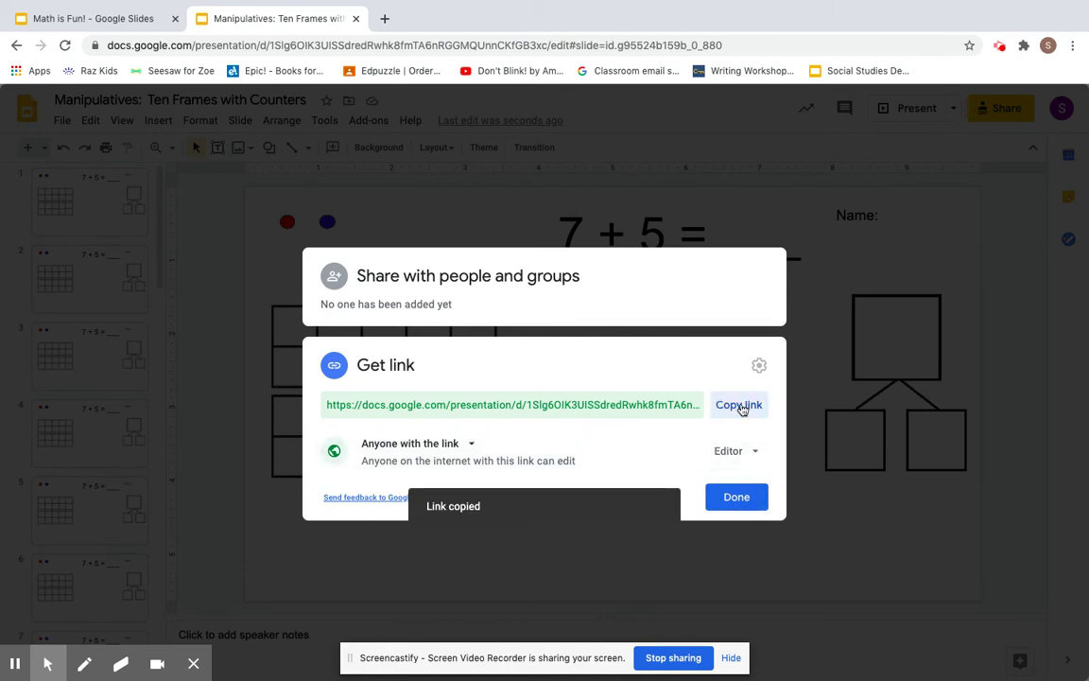
{"action": "left_click", "coordinate": [737, 497]}
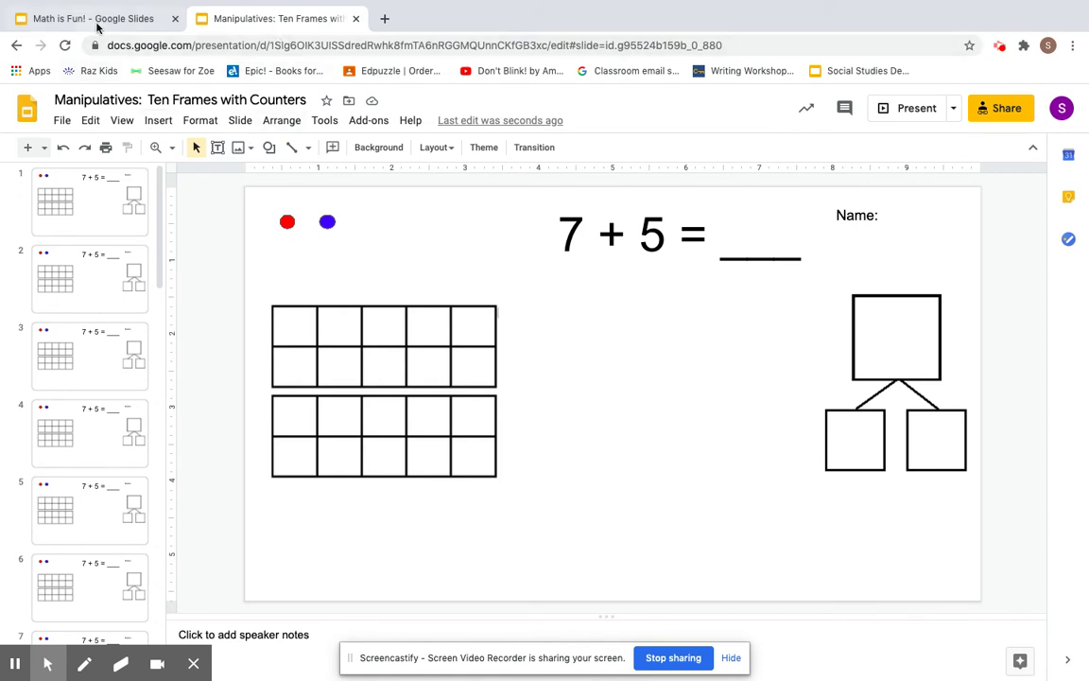
Step: Return to the Math is Fun! tab and start a Nearpod Web Content slide
{"action": "left_click", "coordinate": [112, 20]}
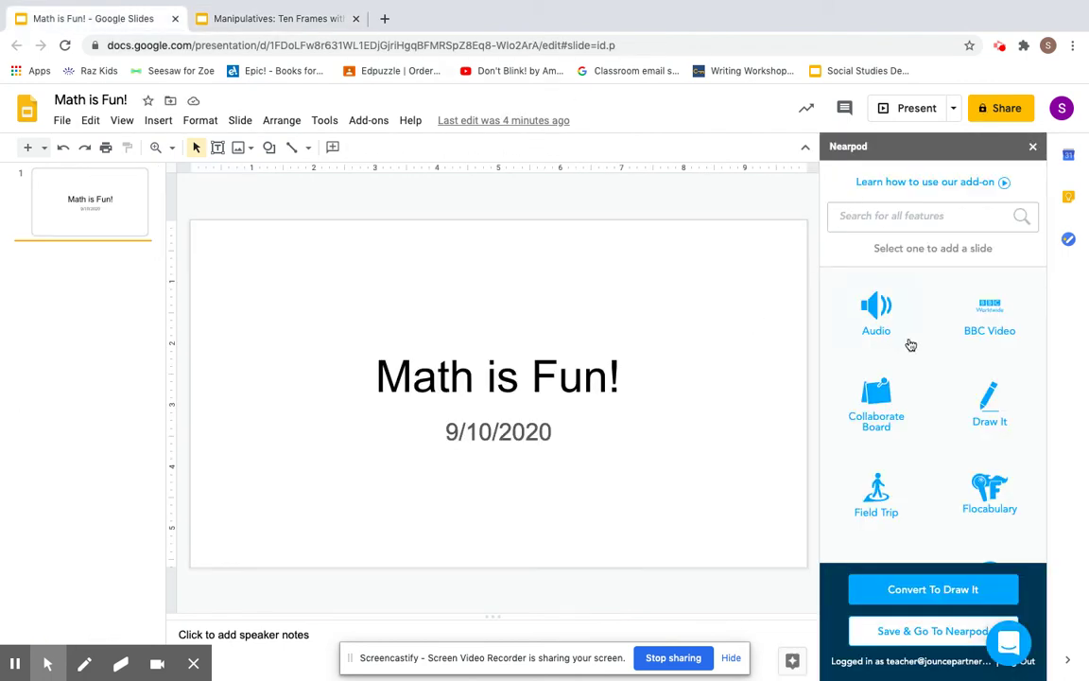
{"action": "left_click", "coordinate": [284, 21]}
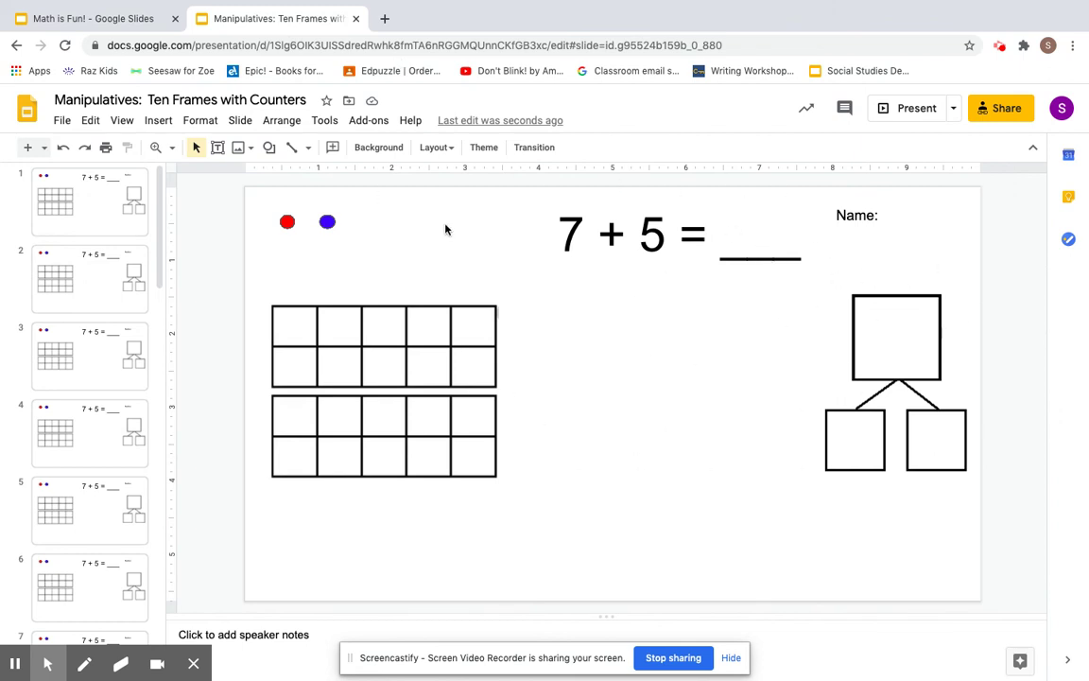
{"action": "left_click", "coordinate": [99, 19]}
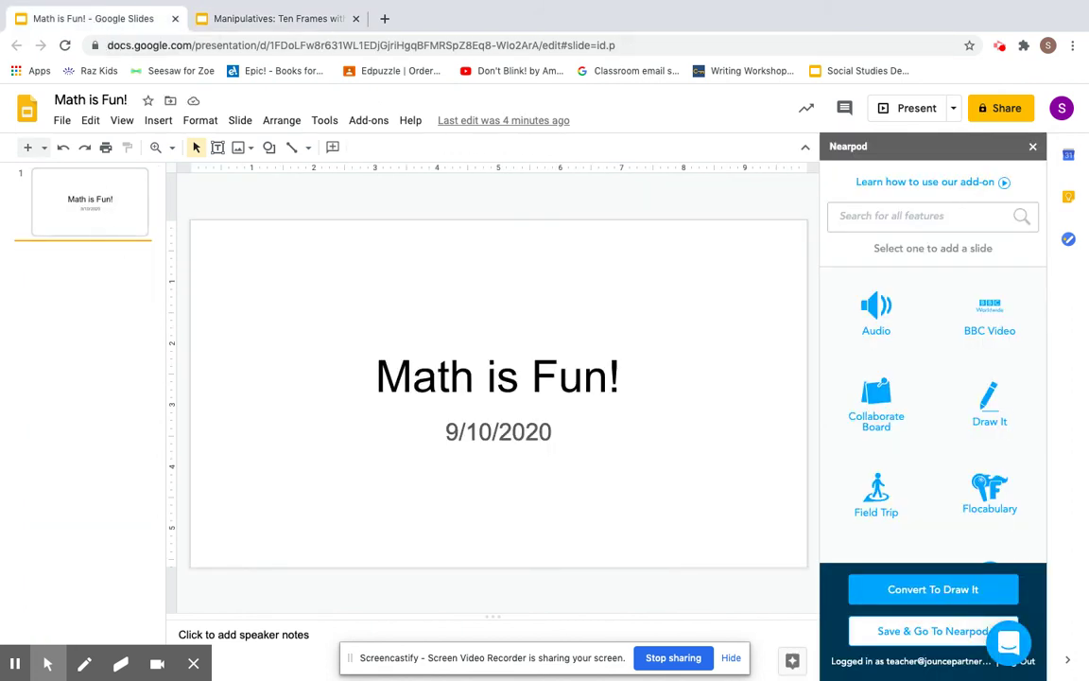
{"action": "scroll", "coordinate": [936, 430], "scroll_direction": "down", "scroll_amount": 3}
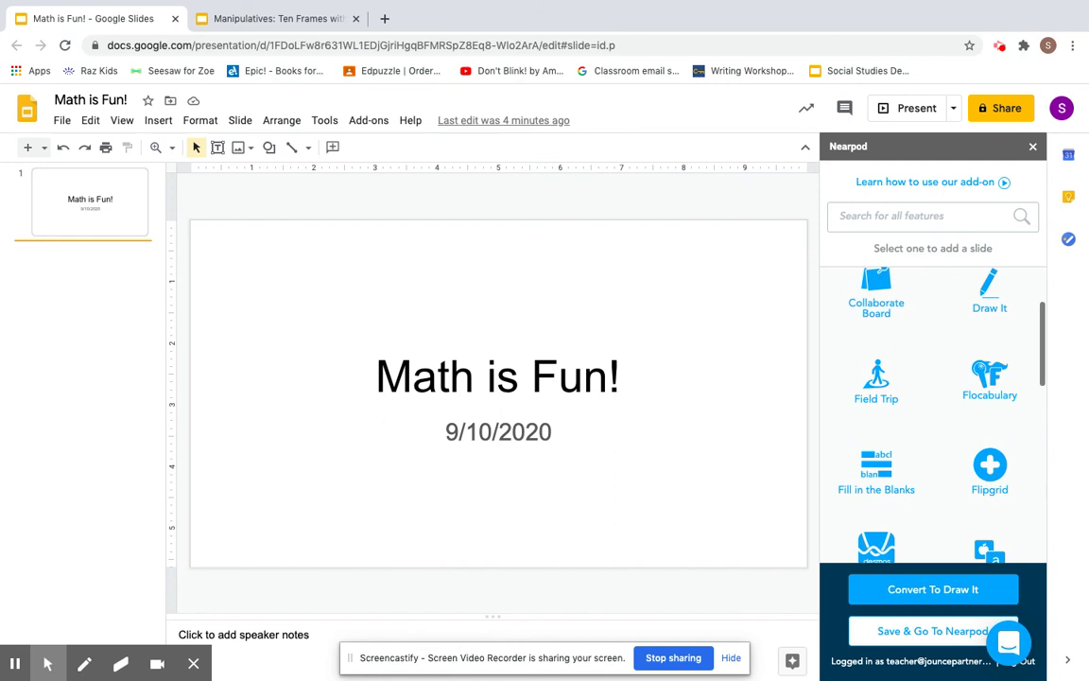
{"action": "scroll", "coordinate": [960, 406], "scroll_direction": "down", "scroll_amount": 5}
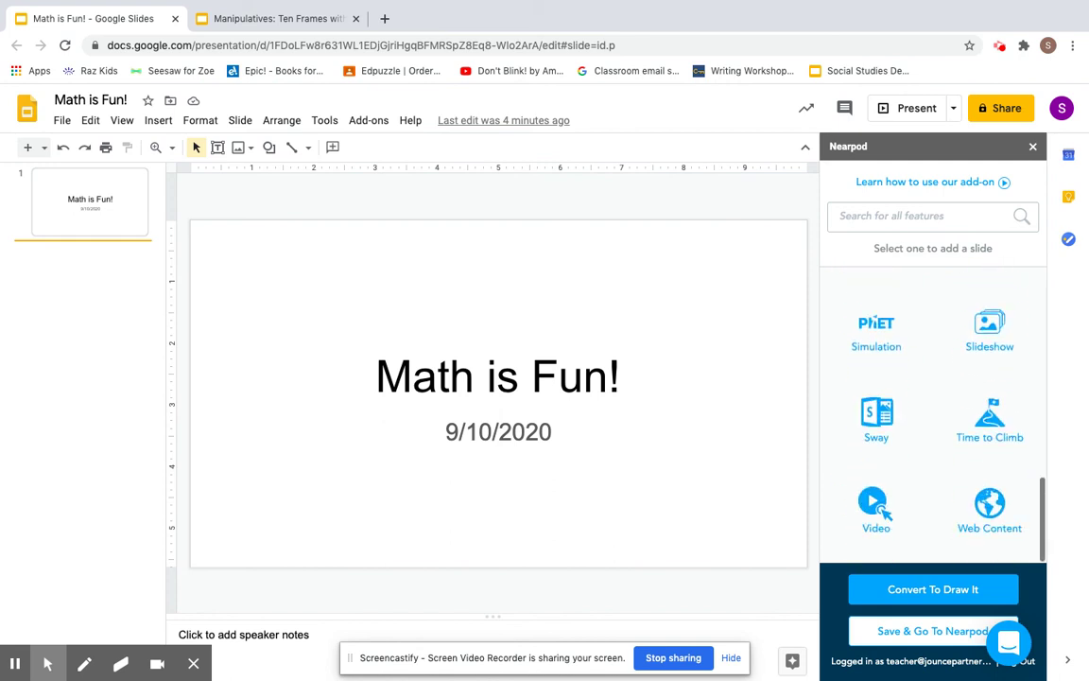
{"action": "left_click", "coordinate": [998, 523]}
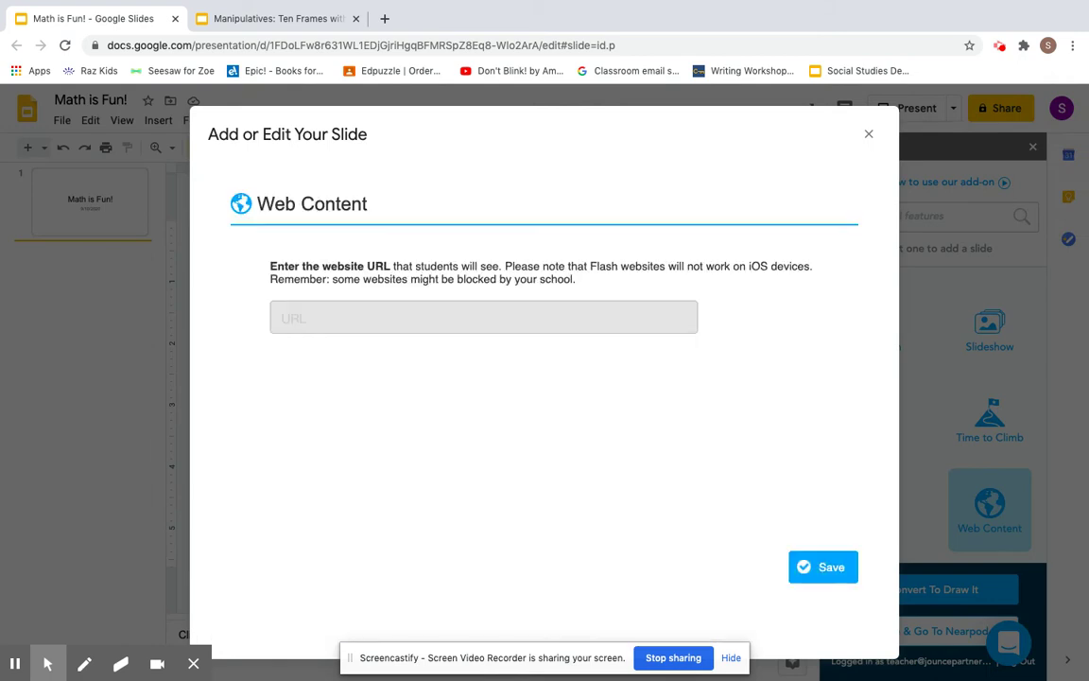
Step: Paste the Manipulatives deck link as the Web Content URL and save the slide
{"action": "left_click", "coordinate": [358, 319]}
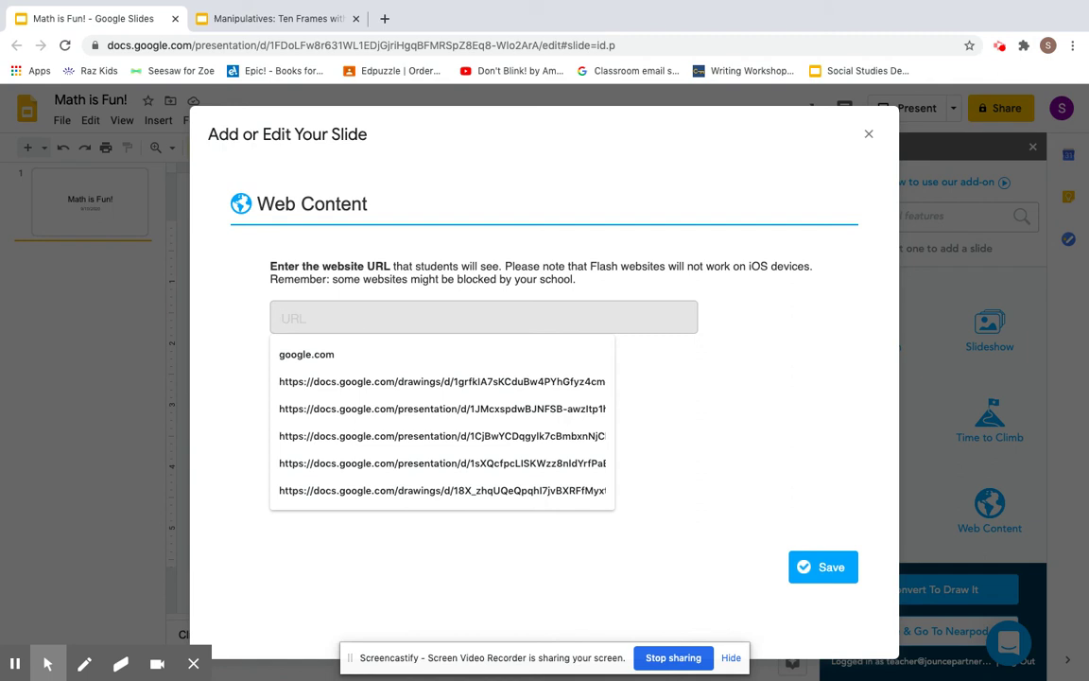
{"action": "key", "text": "super+v"}
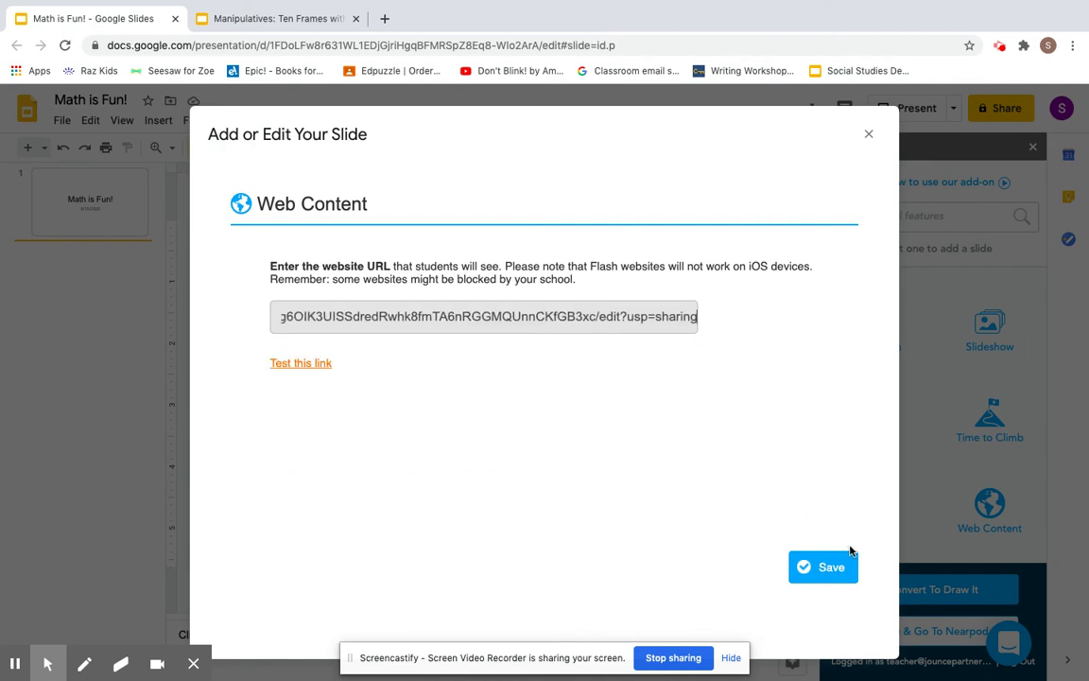
{"action": "left_click", "coordinate": [824, 566]}
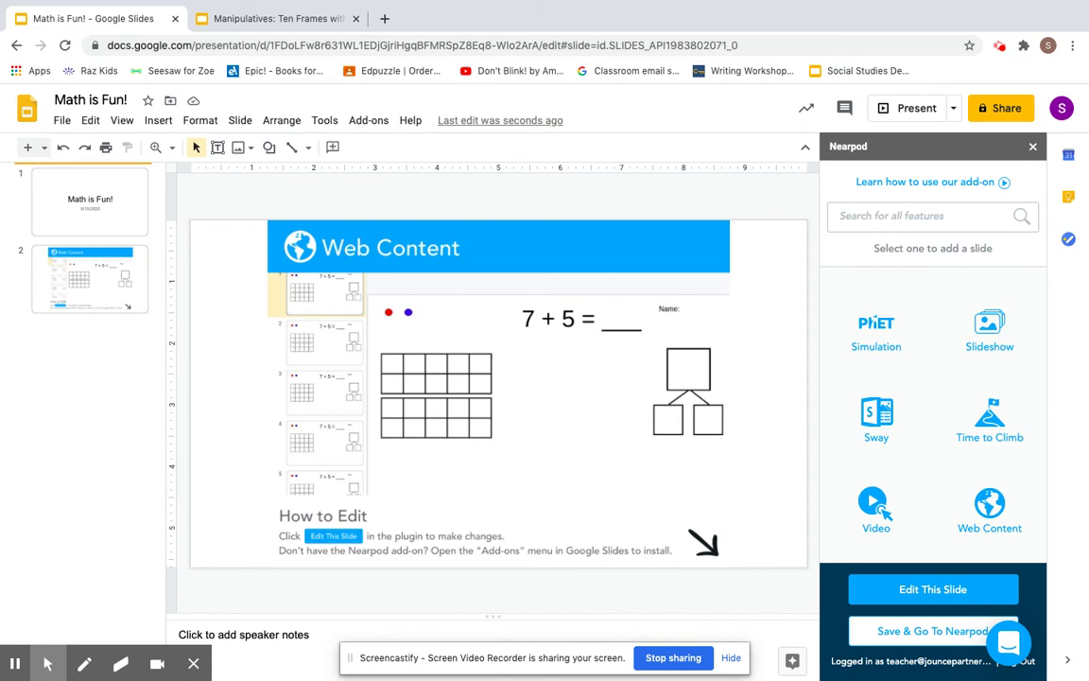
{"action": "left_click", "coordinate": [52, 170]}
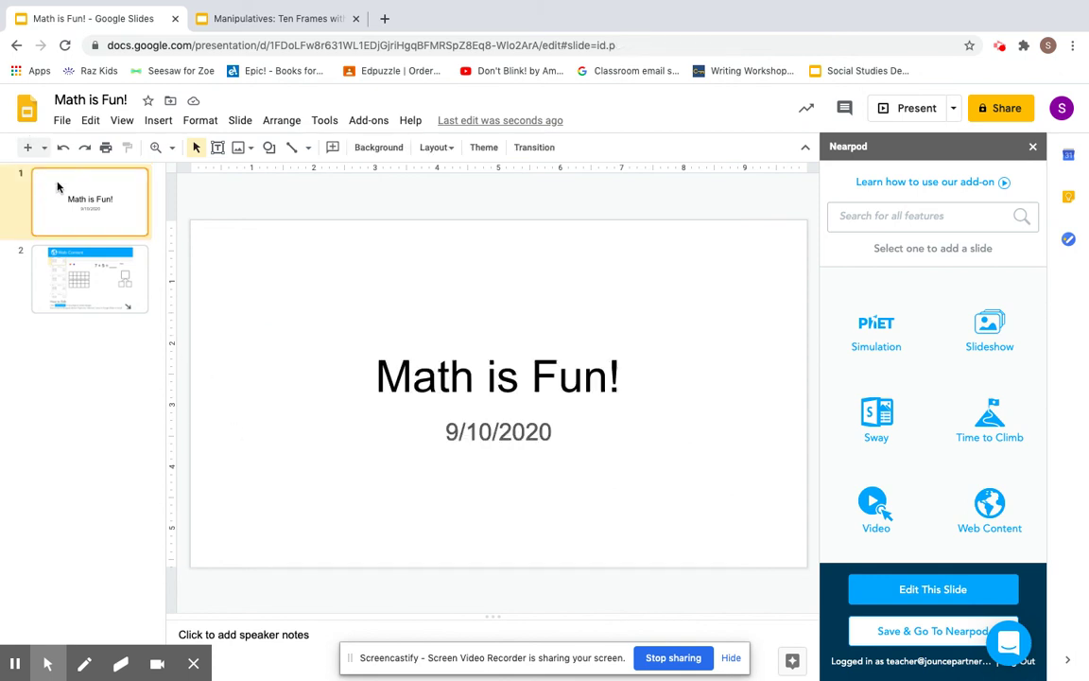
{"action": "left_click", "coordinate": [90, 279]}
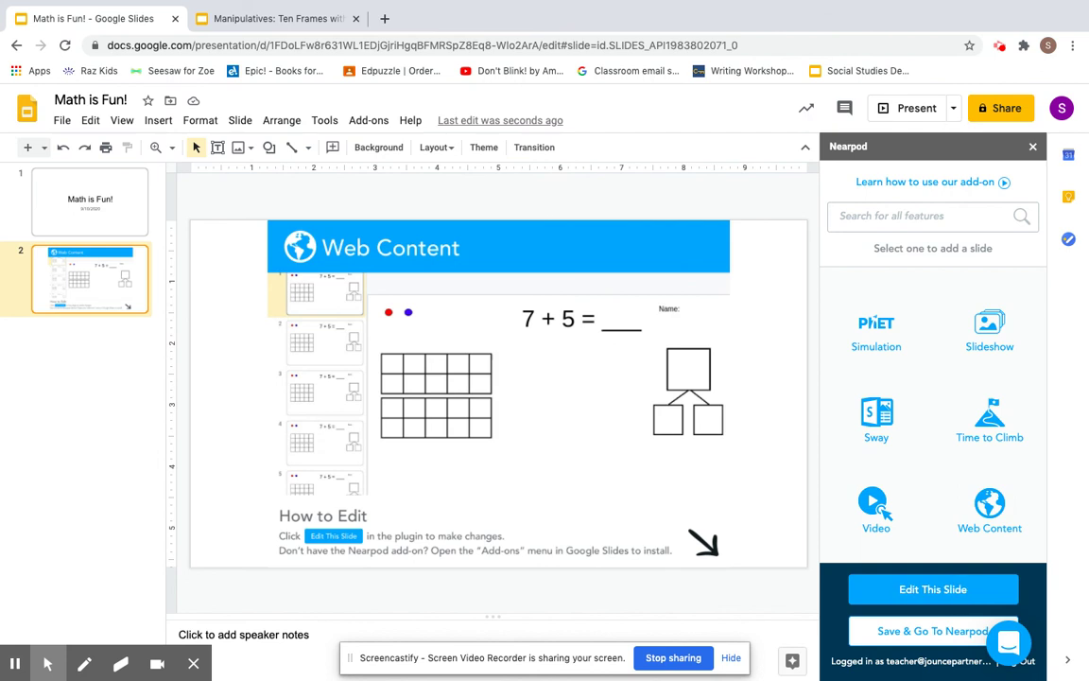